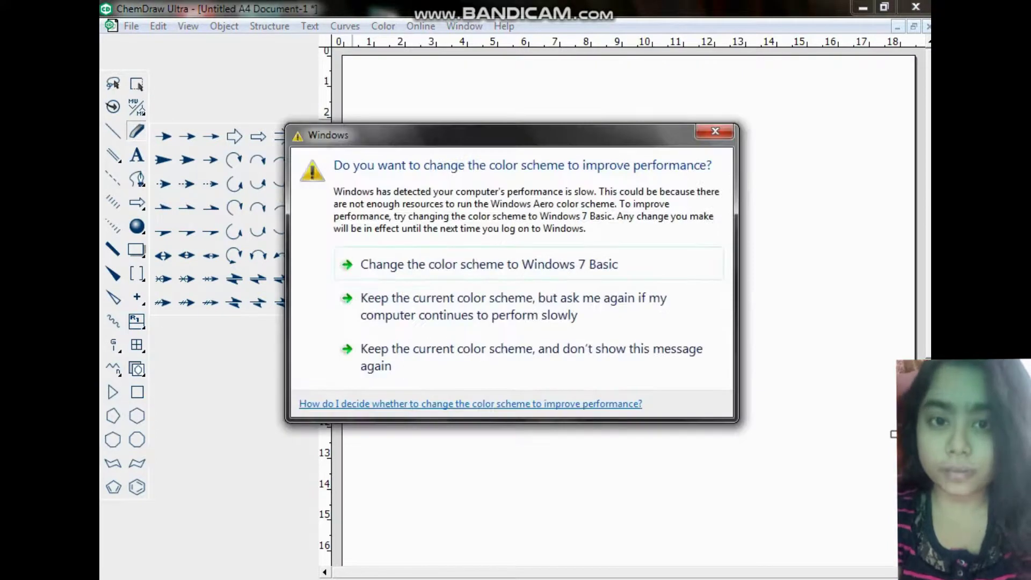
Dismiss the Windows colour-scheme prompt and pick the Hashed Bond tool from the bond flyout
key("Escape")
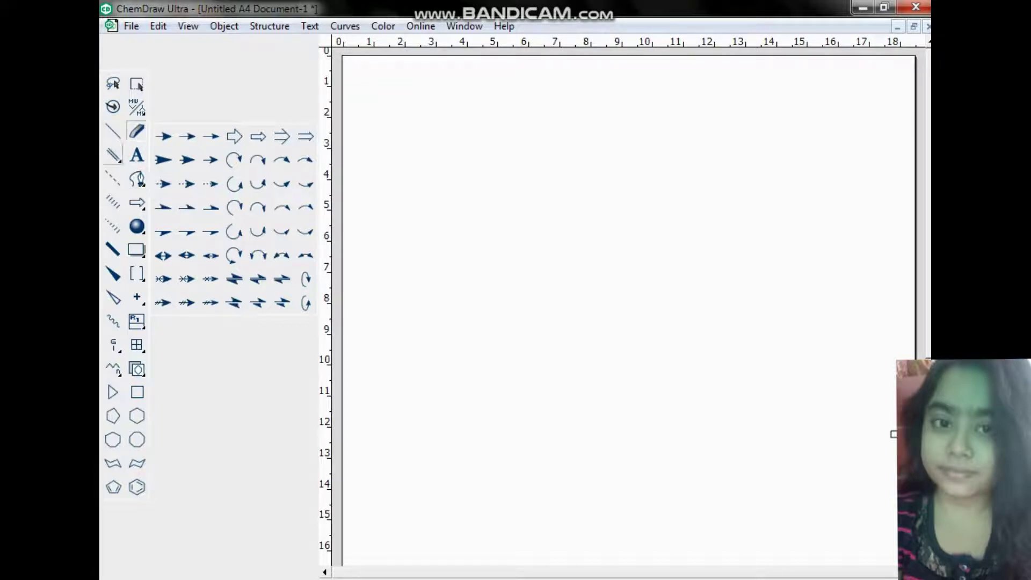
left_click(113, 155)
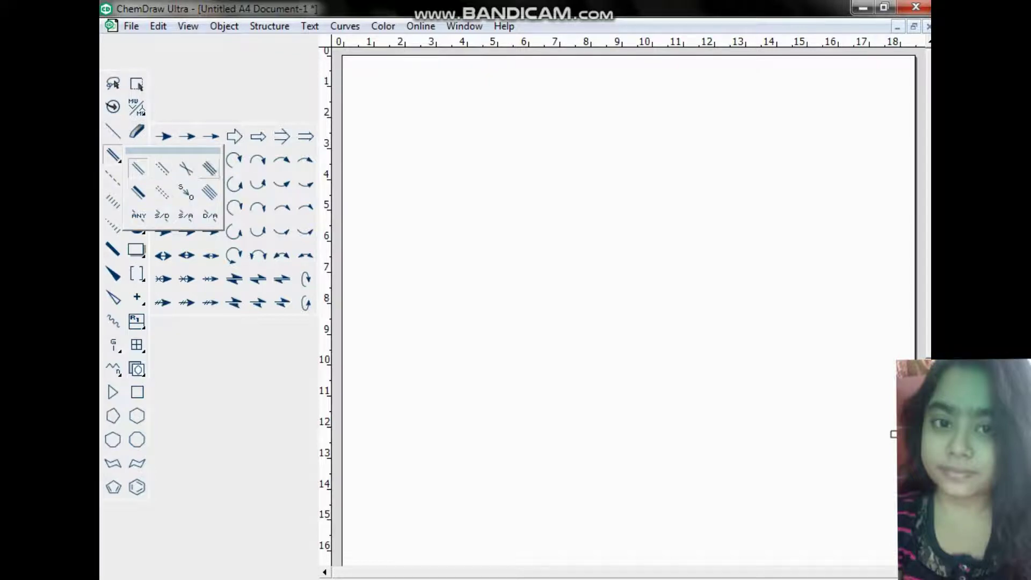
left_click(162, 194)
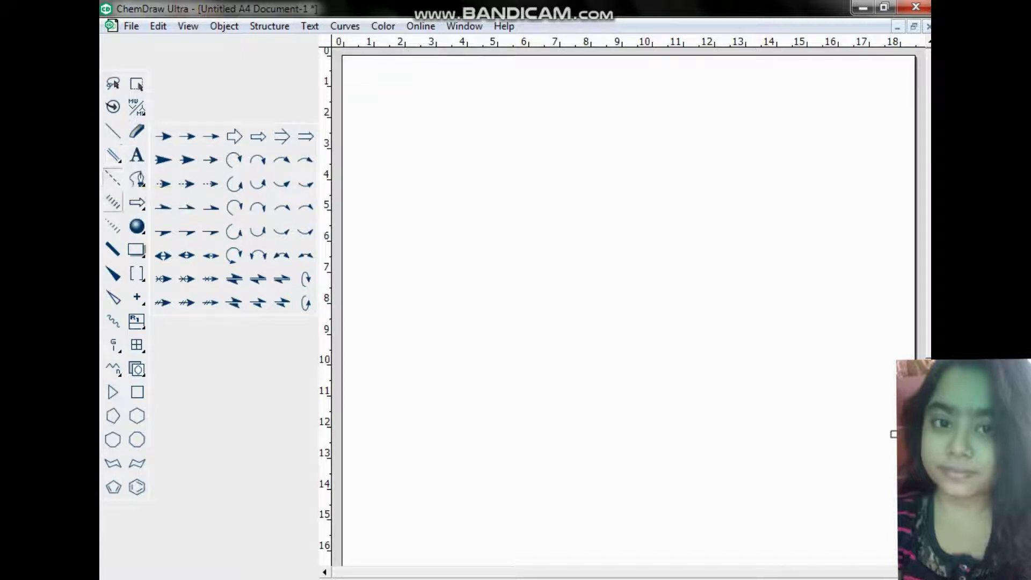
left_click(113, 203)
left_click(137, 204)
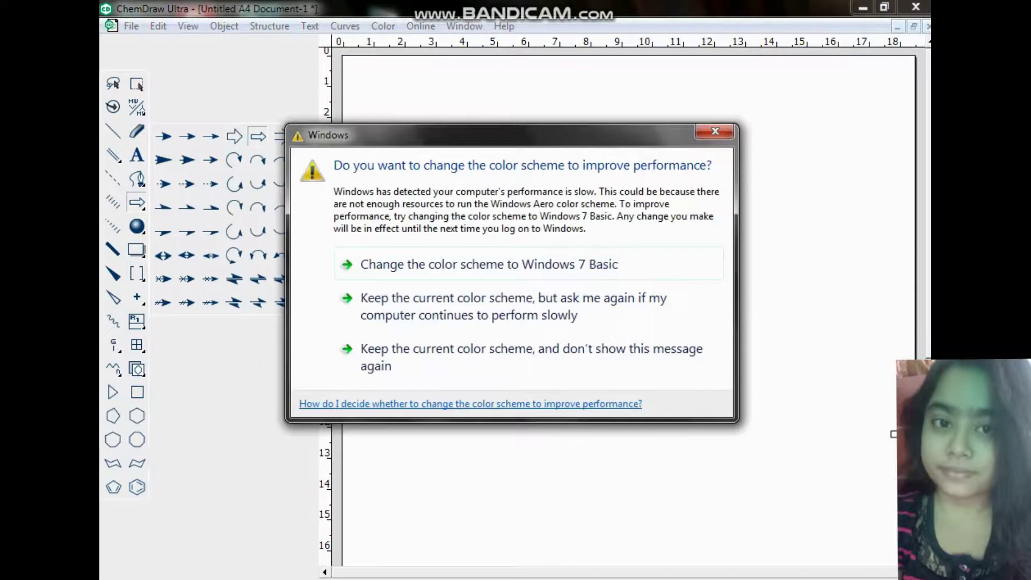
key("Escape")
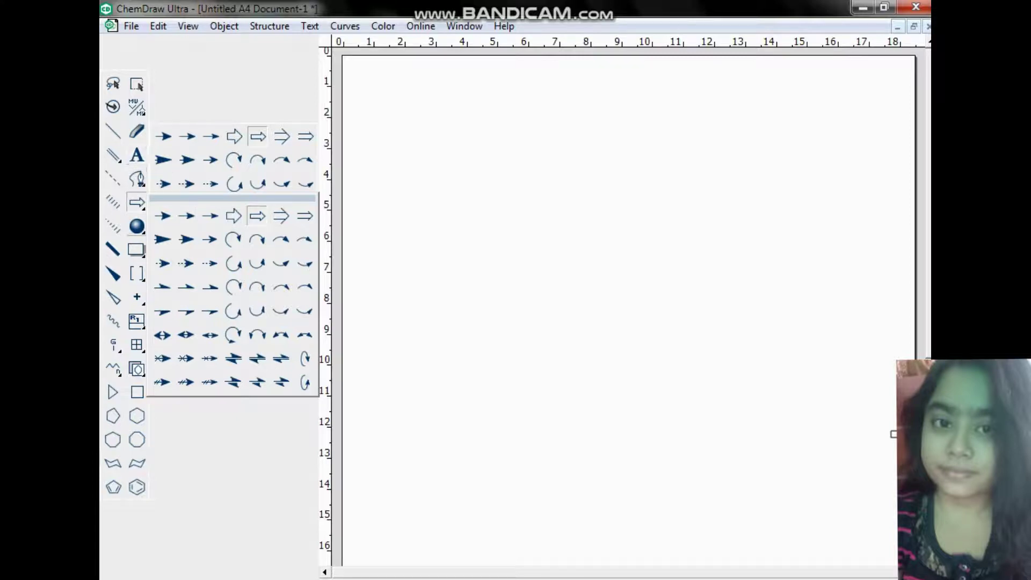
left_click(137, 227)
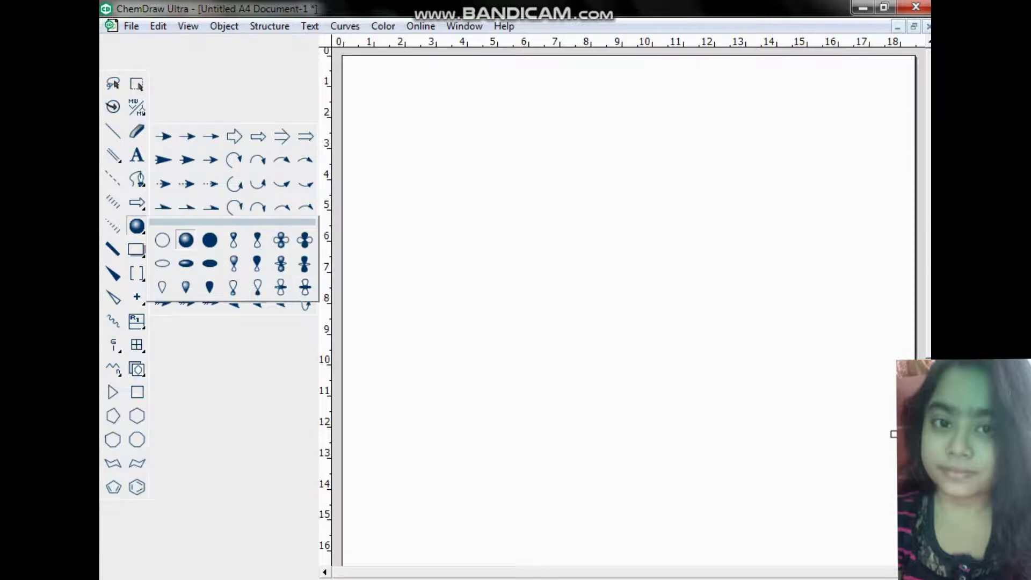
left_click(185, 239)
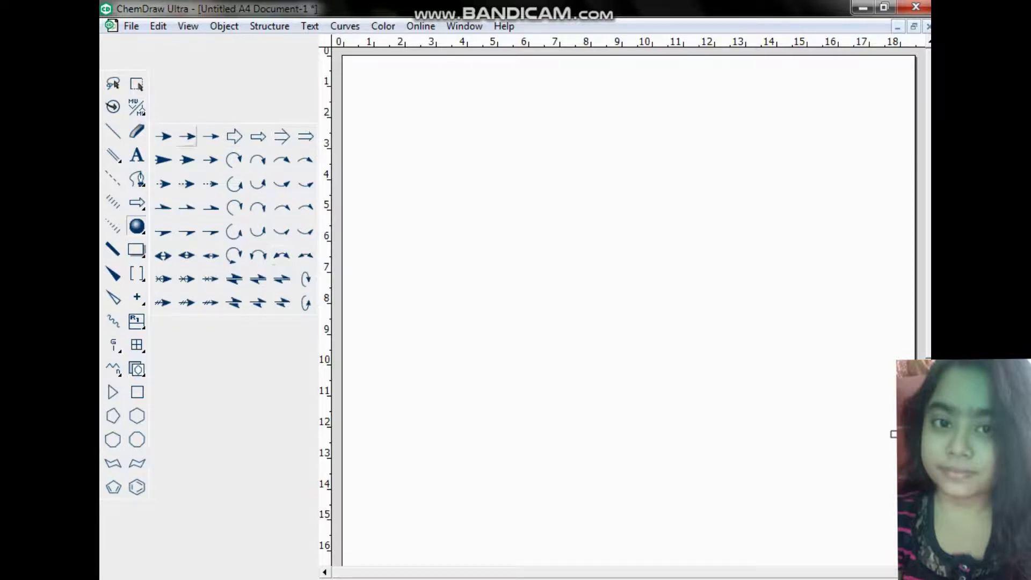
Draw a solid-bond zigzag chain, deleting the extra fourth bond to leave three
left_click(113, 133)
left_click_drag(408, 257, 431, 234)
left_click(432, 234)
left_click(455, 256)
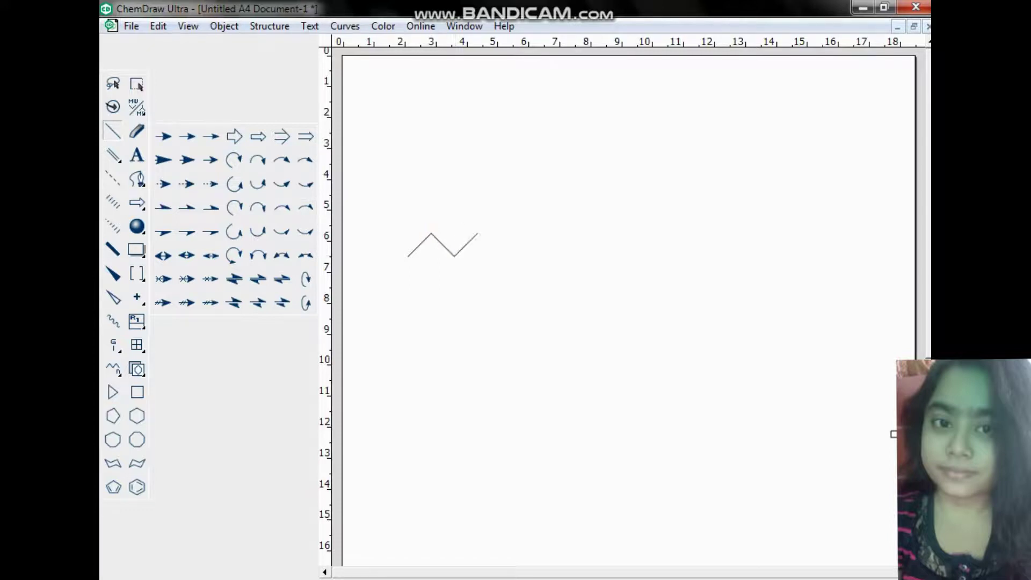
left_click(477, 234)
key("Delete")
Add a double bond at the chain's right end and a short single bond below
left_click(113, 154)
left_click(478, 233)
mouse_move(505, 252)
left_mouse_down()
mouse_move(511, 227)
mouse_move(505, 257)
mouse_move(509, 227)
mouse_move(500, 258)
mouse_move(509, 244)
mouse_move(491, 261)
mouse_move(510, 242)
left_mouse_up()
left_click(113, 131)
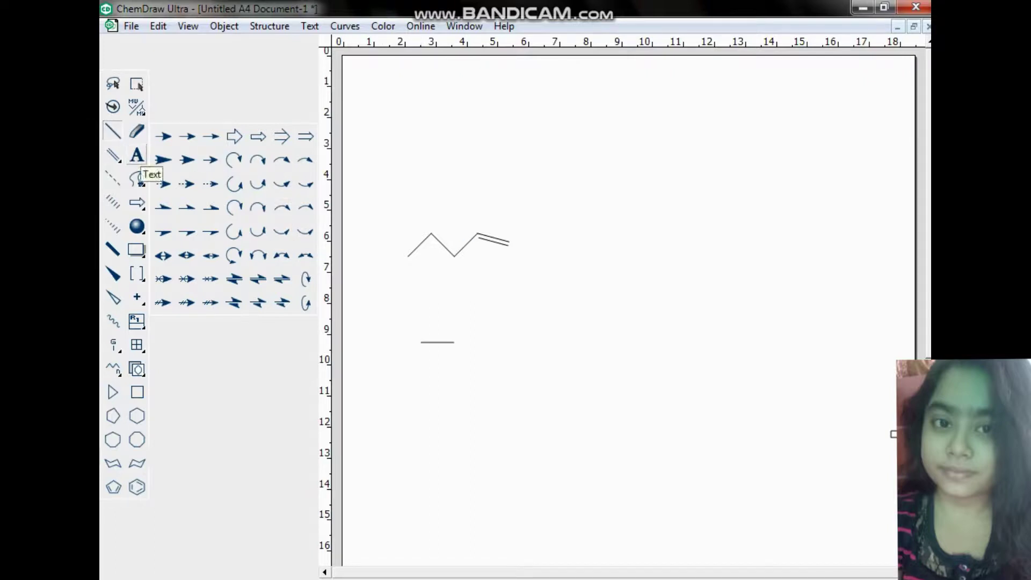
Label the lower bond's end atom Cl and extend a horizontal bond to its right
left_click(136, 155)
left_click(453, 342)
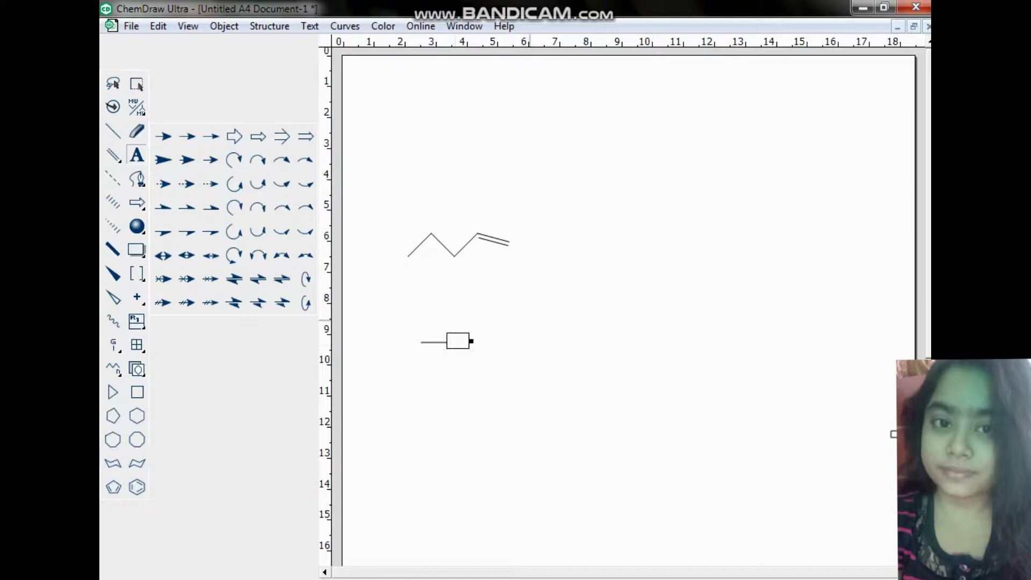
left_click(114, 131)
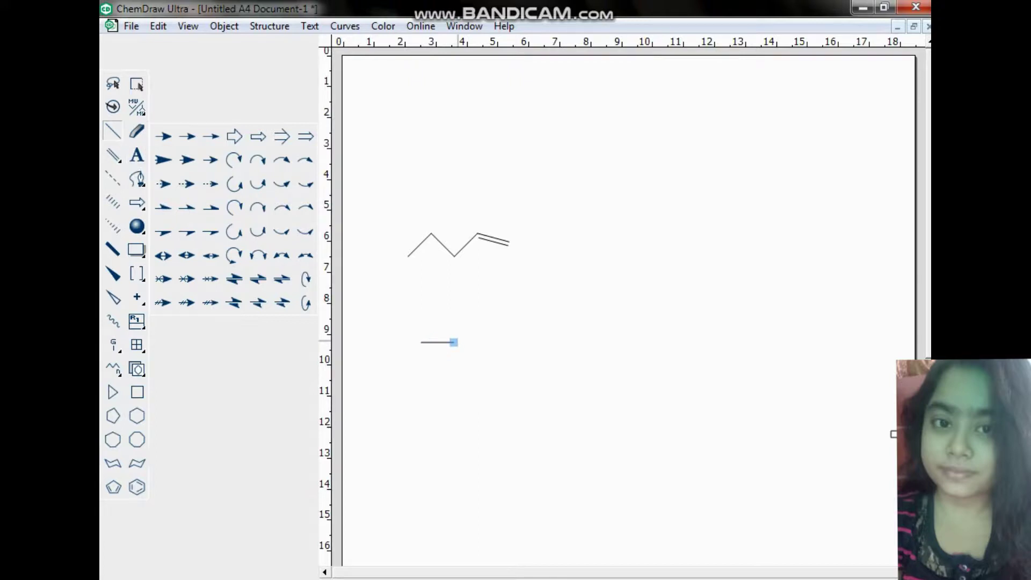
double_click(453, 342)
type("Cl")
left_click(455, 342)
left_click_drag(489, 334, 493, 343)
Erase the ClH label and right-hand bond, then label the remaining bond end CH3
left_click(137, 132)
left_click(458, 342)
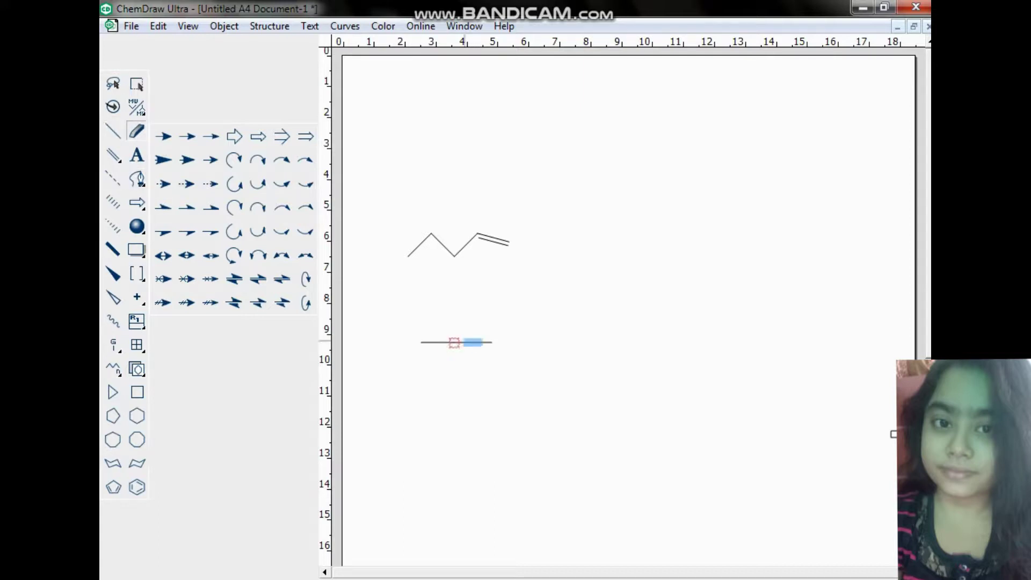
left_click(473, 342)
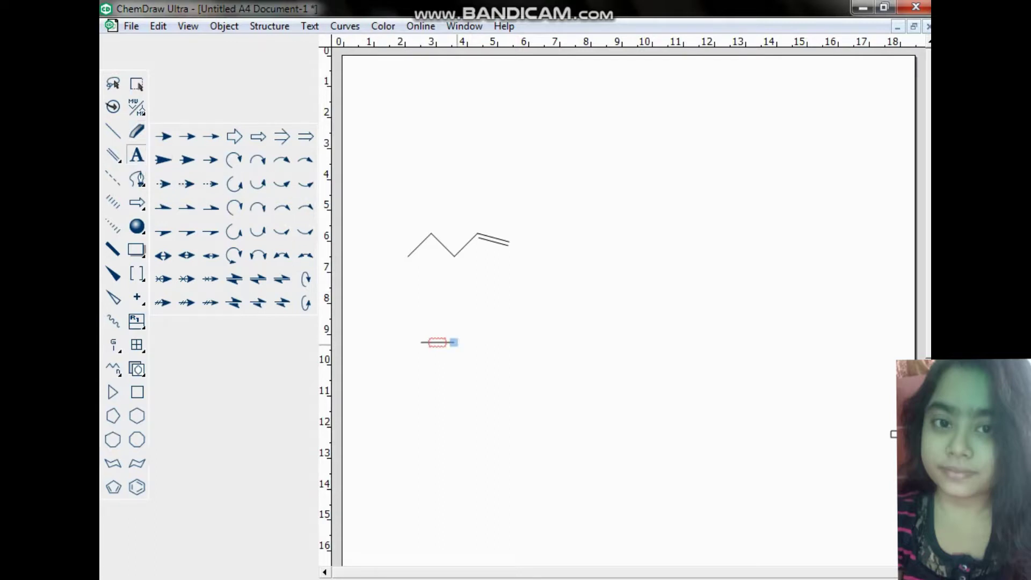
left_click(454, 343)
type("CH3")
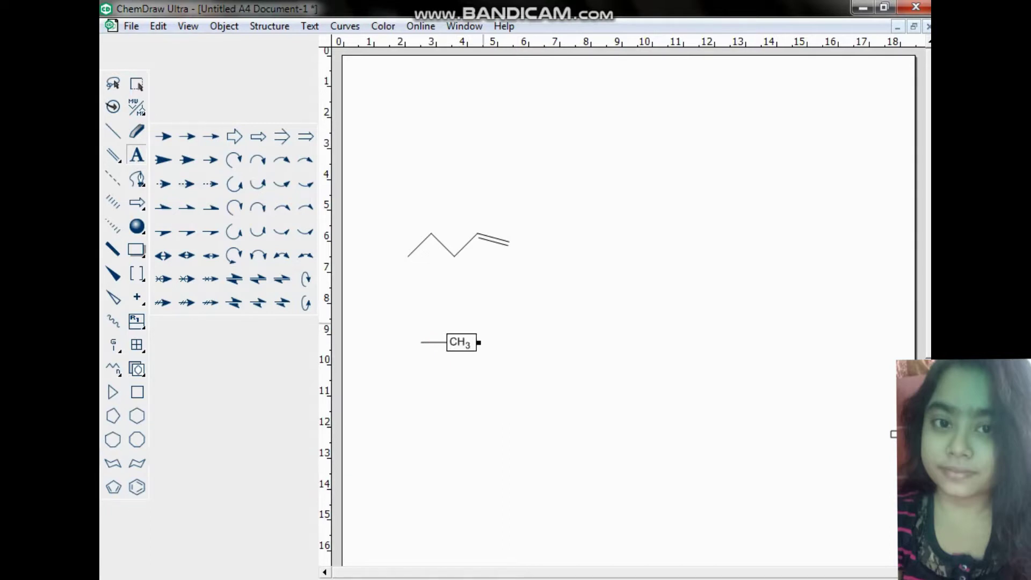
left_click(501, 344)
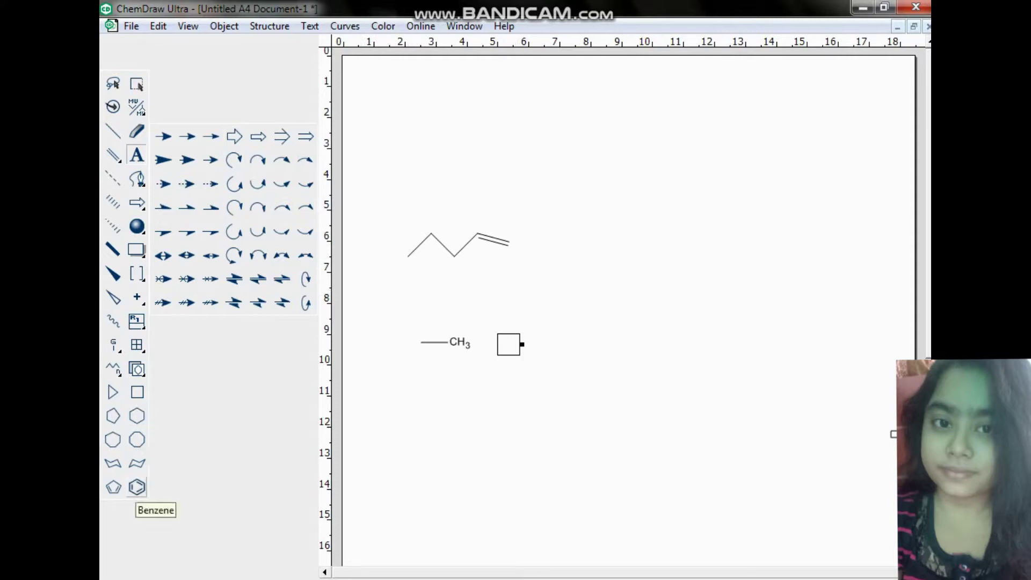
Place a benzene ring right of the chain and fuse a second ring onto it
left_click(137, 487)
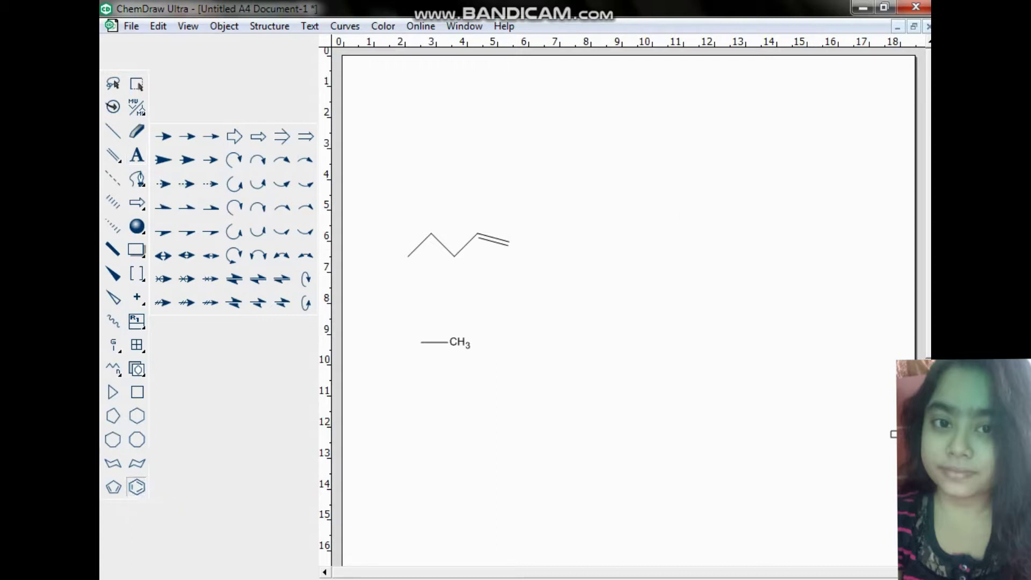
mouse_move(684, 218)
left_mouse_down()
mouse_move(701, 278)
mouse_move(685, 282)
left_mouse_up()
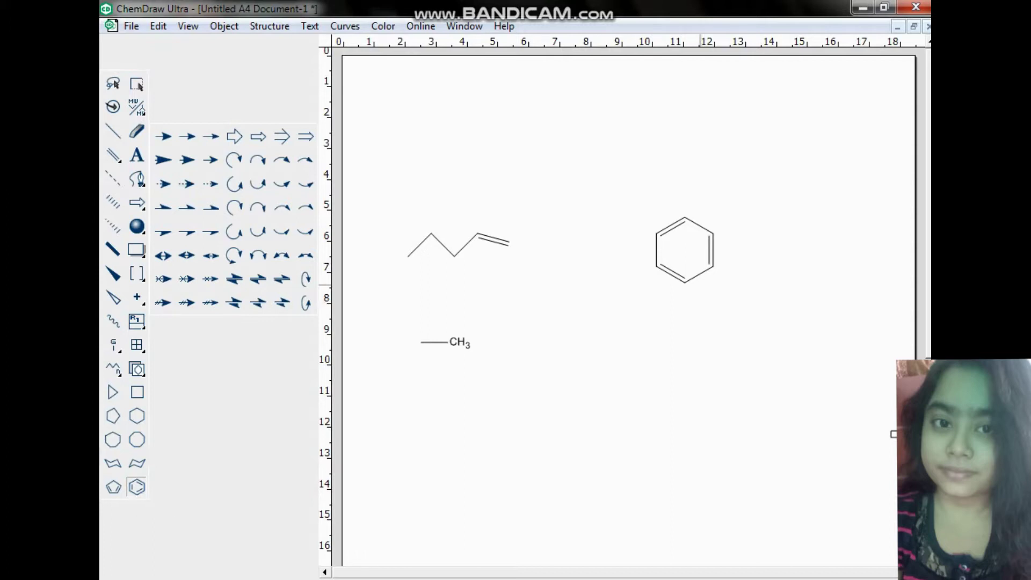
left_click(712, 233)
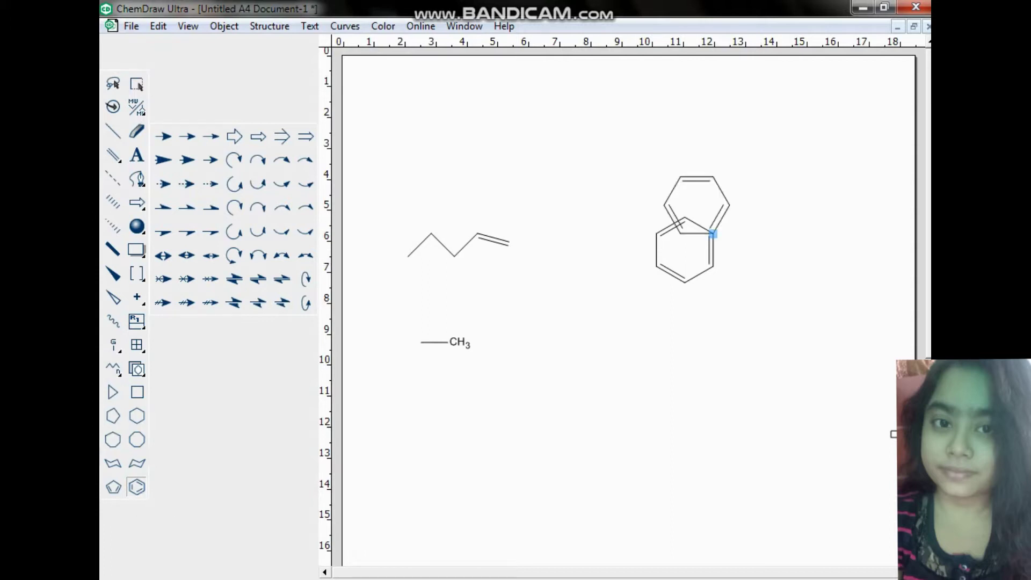
left_click_drag(712, 234, 770, 258)
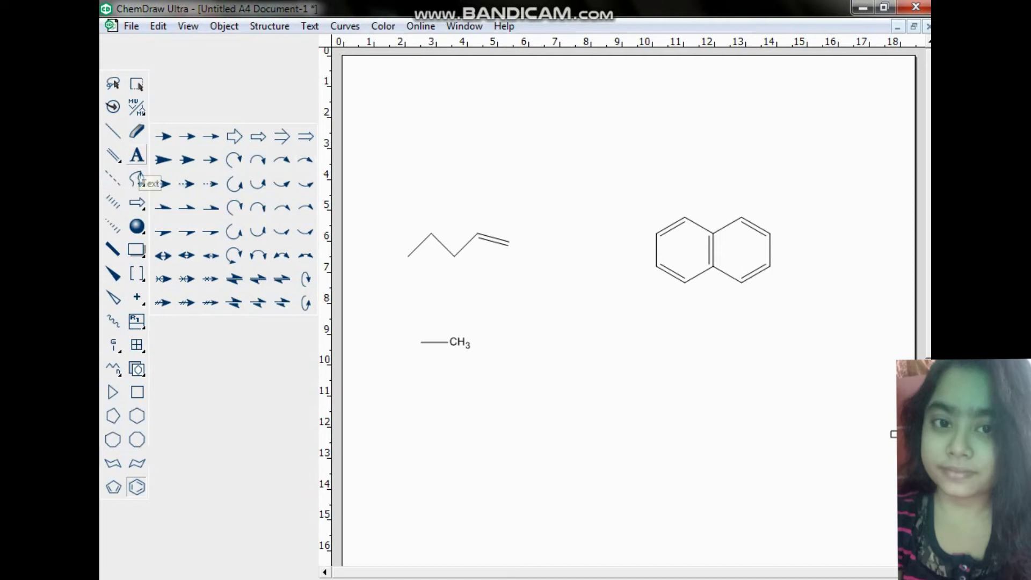
Write 'LIKE SHARE SUBSCRIBE' below the rings and start a 'THANK YOU' line beneath
left_click(137, 155)
left_click(598, 416)
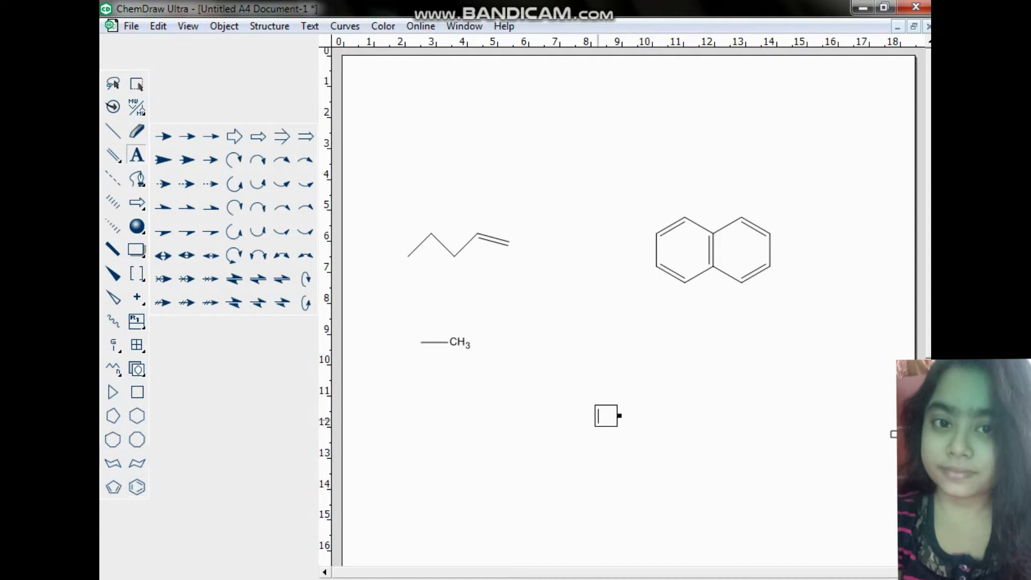
type("LIKE SH")
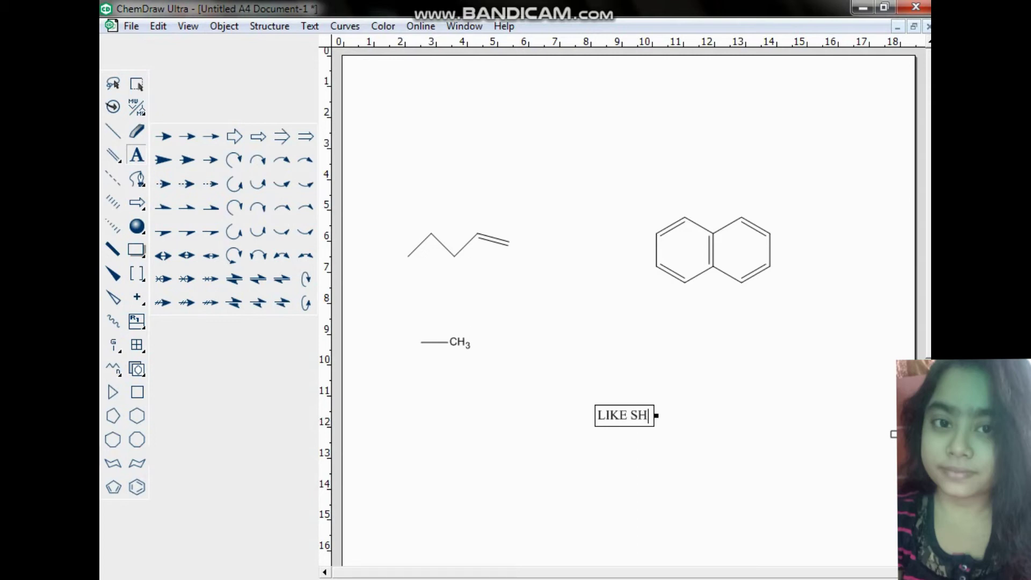
type("ARESU")
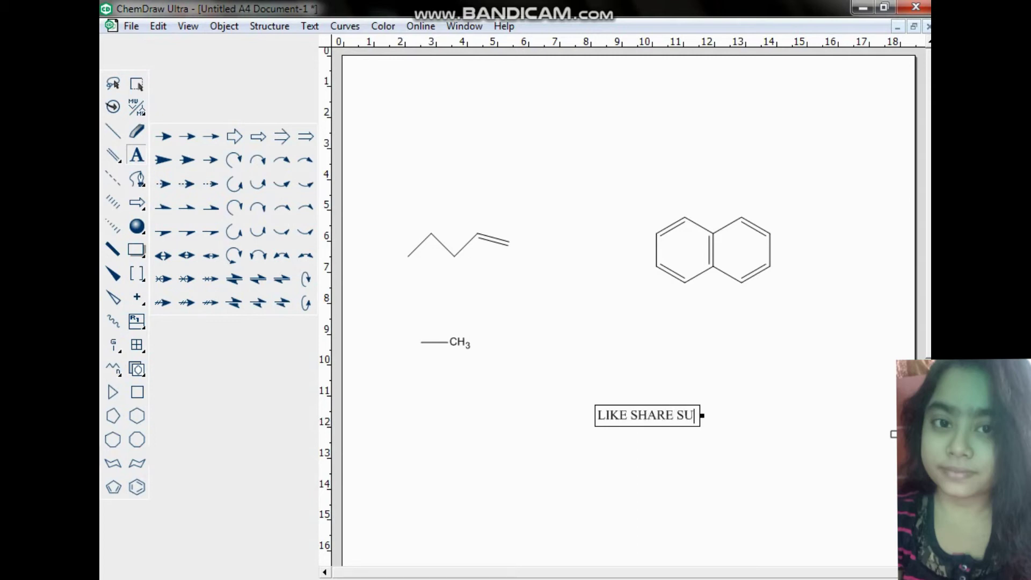
type("BSCRIB")
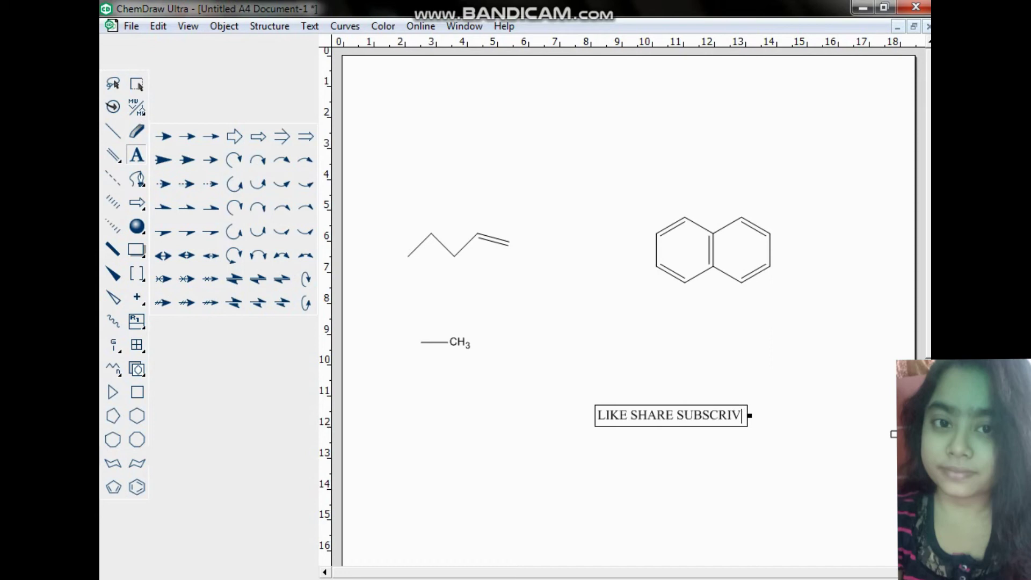
key("Escape")
type("E")
left_click(572, 464)
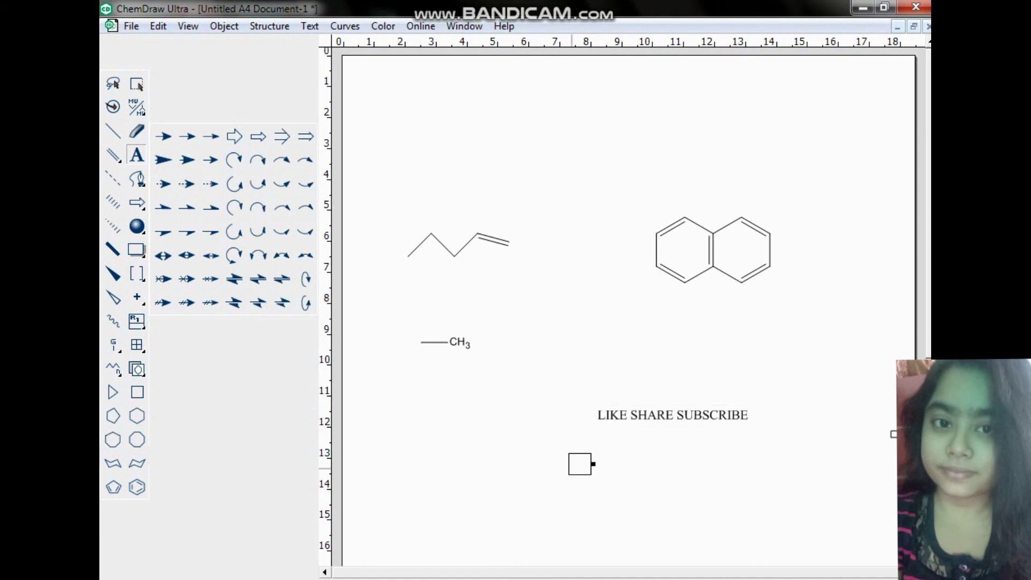
type("THANK Y")
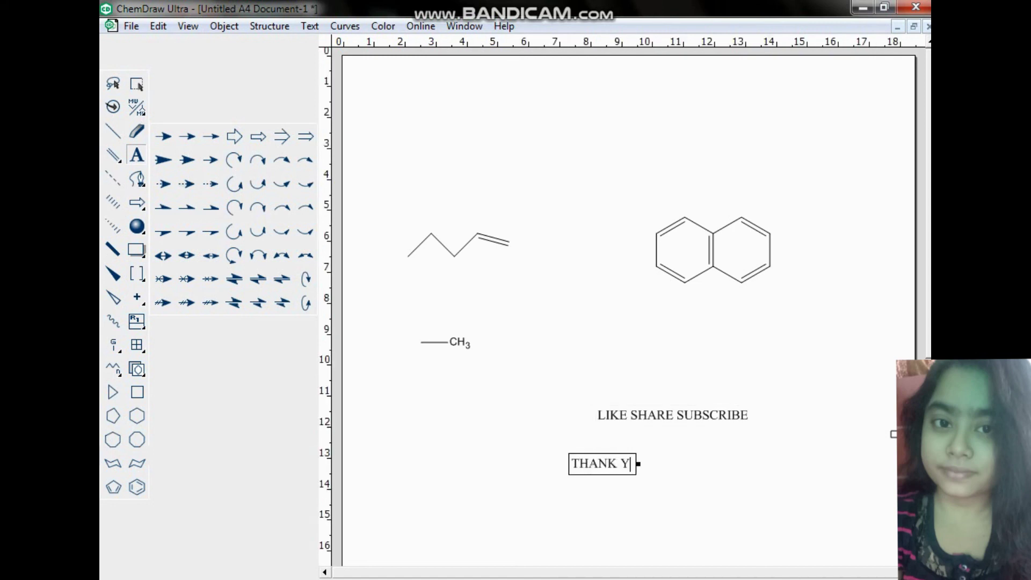